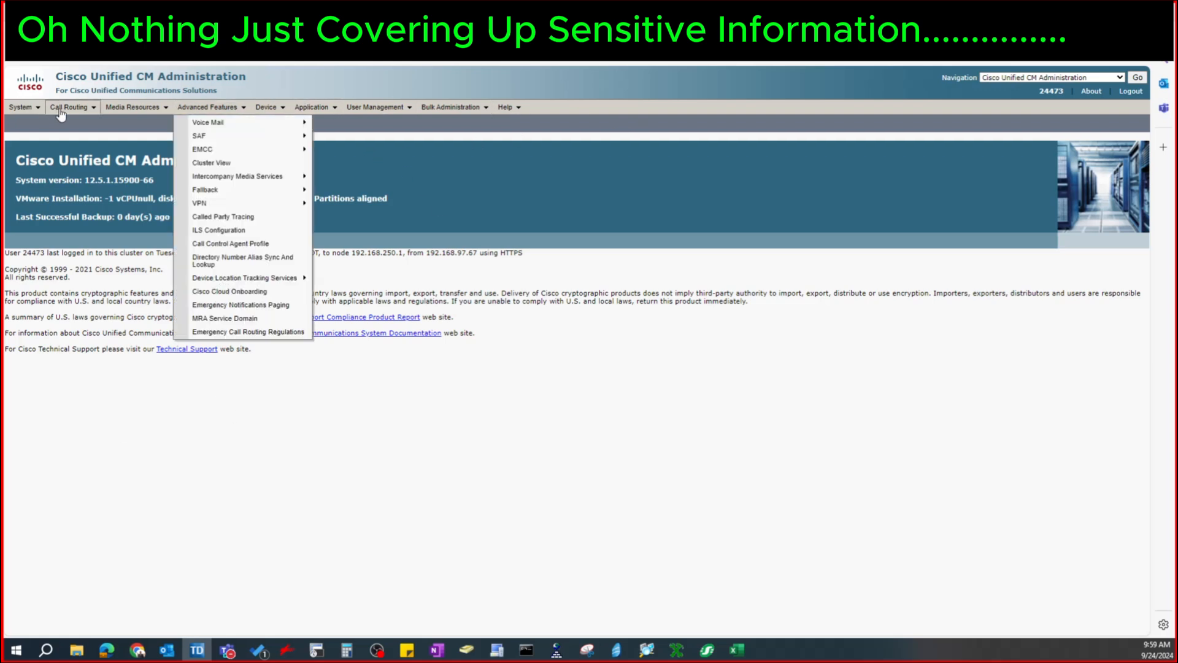
Look up pattern 2430 in the Route Plan Report and examine the members listed in its route detail
{"action": "mouse_move", "coordinate": [69, 110]}
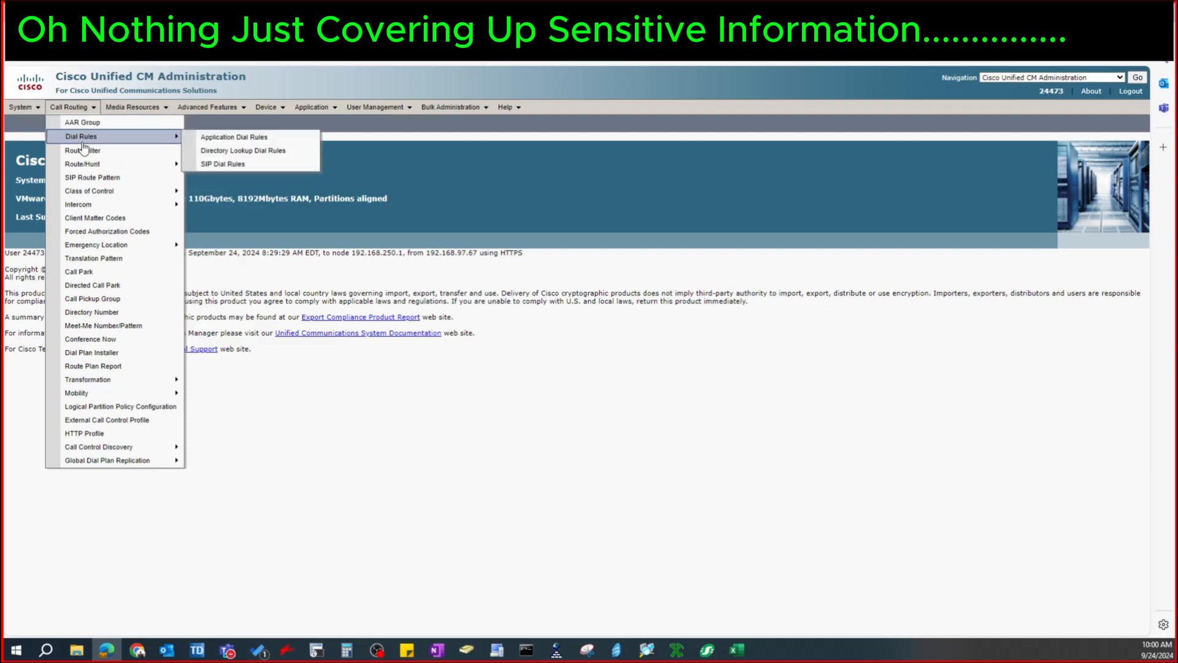
{"action": "left_click", "coordinate": [93, 366]}
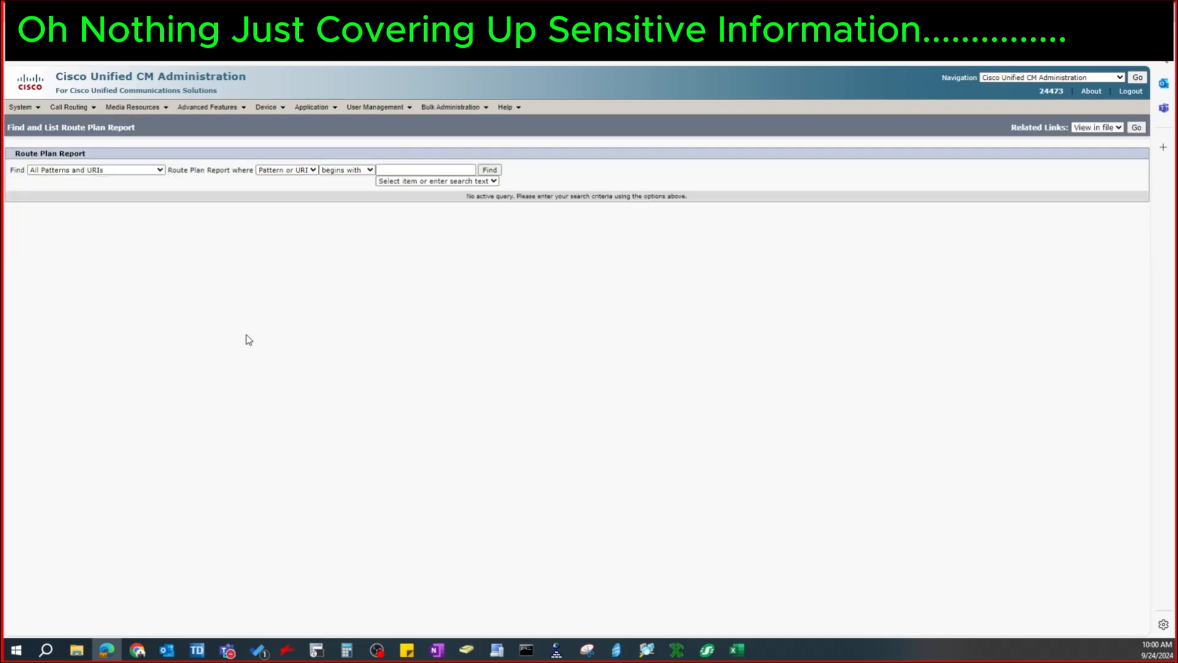
{"action": "left_click", "coordinate": [395, 170]}
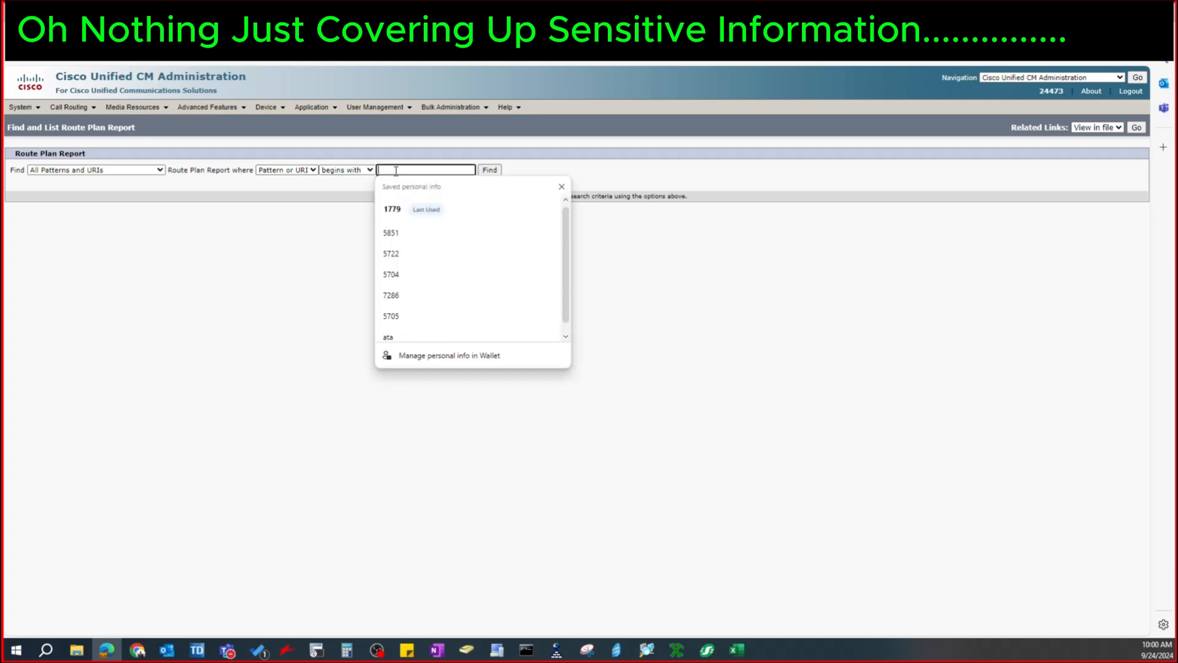
{"action": "type", "text": "2430"}
{"action": "key", "text": "Return"}
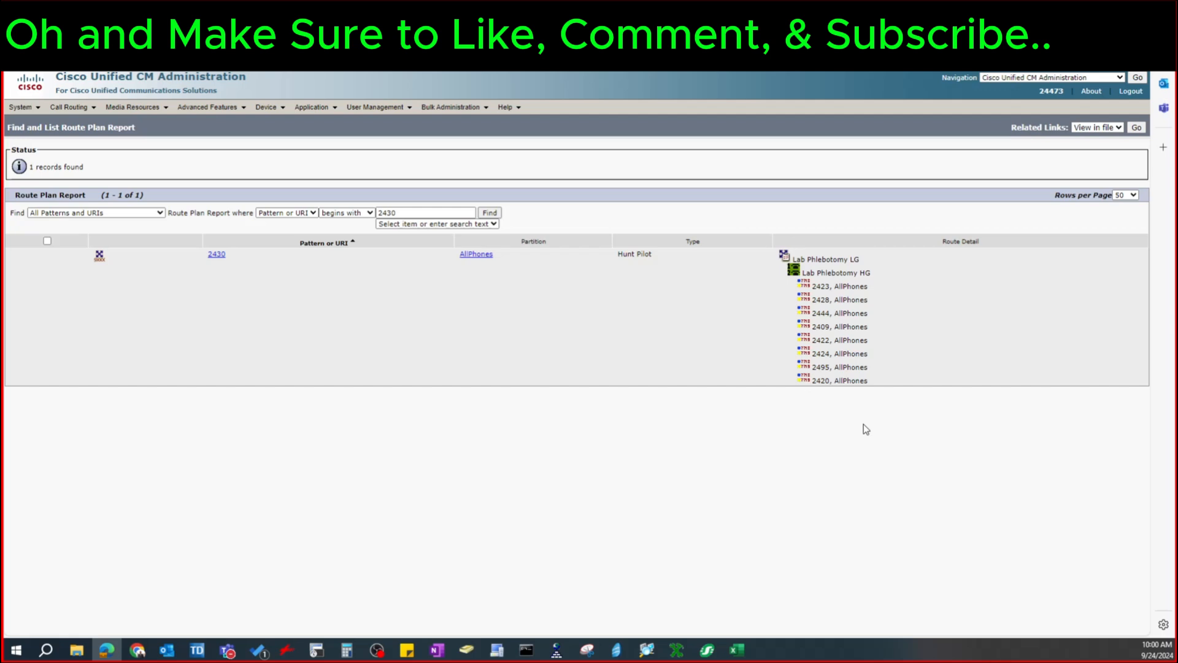
{"action": "left_click_drag", "start_coordinate": [814, 284], "coordinate": [847, 416]}
{"action": "left_click", "coordinate": [838, 452]}
{"action": "left_click_drag", "start_coordinate": [814, 287], "coordinate": [866, 412]}
{"action": "left_click", "coordinate": [865, 435]}
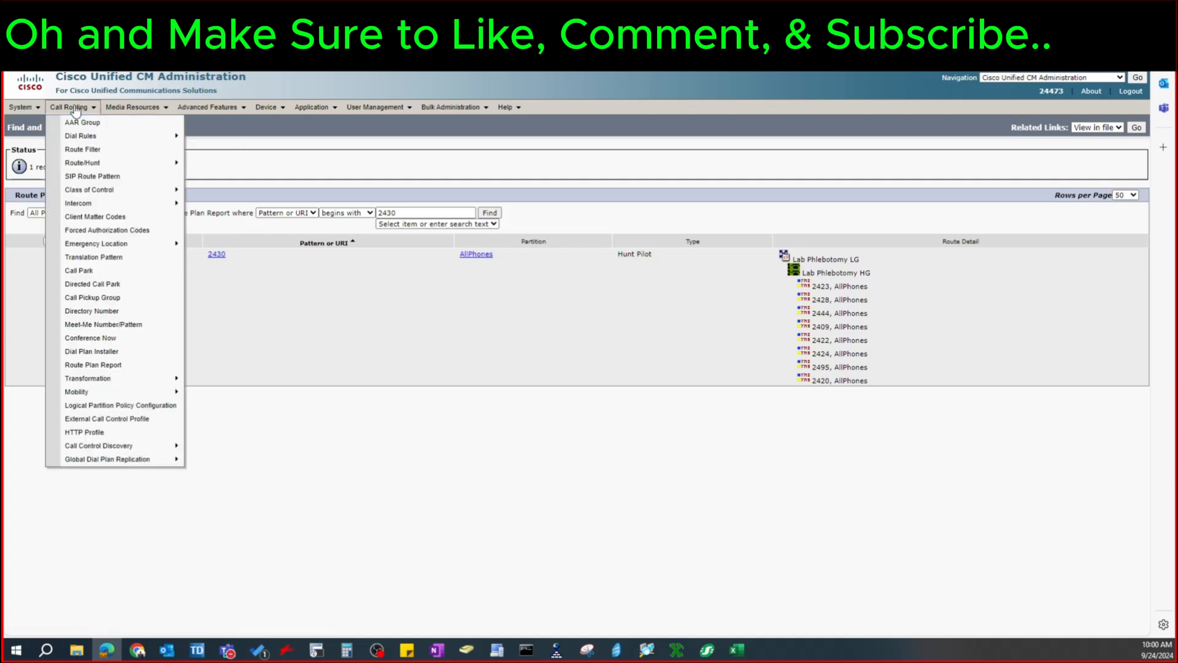
Find the hunt pilot whose pattern begins with 2430 and open its configuration
{"action": "mouse_move", "coordinate": [86, 163]}
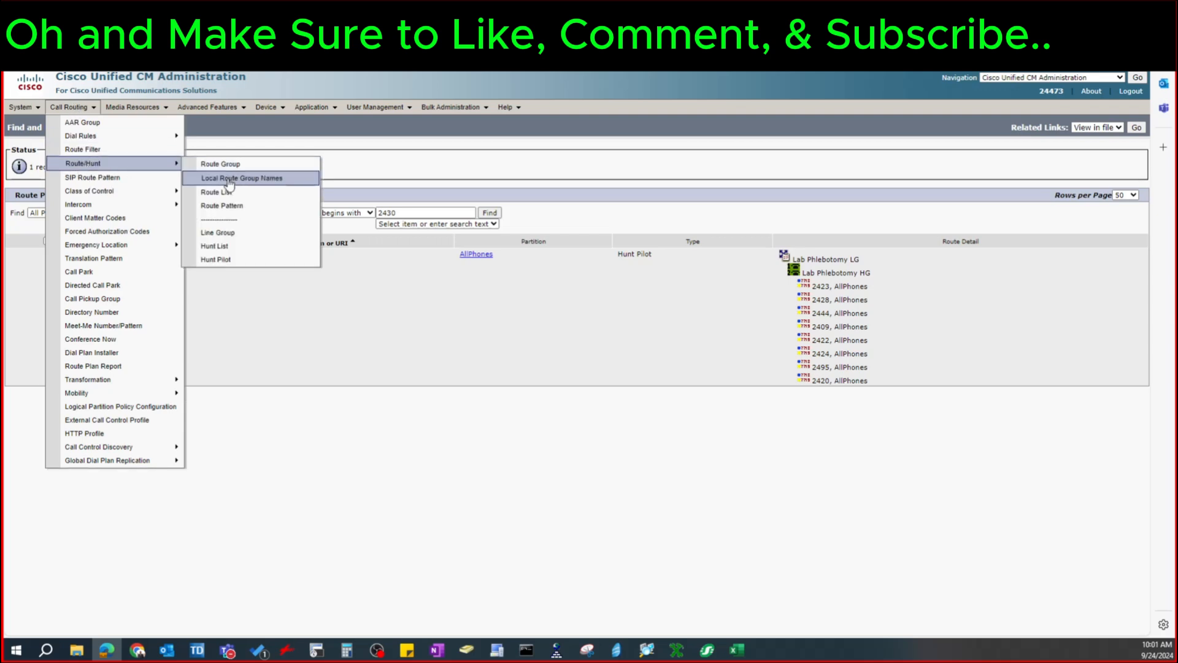
{"action": "left_click", "coordinate": [226, 258]}
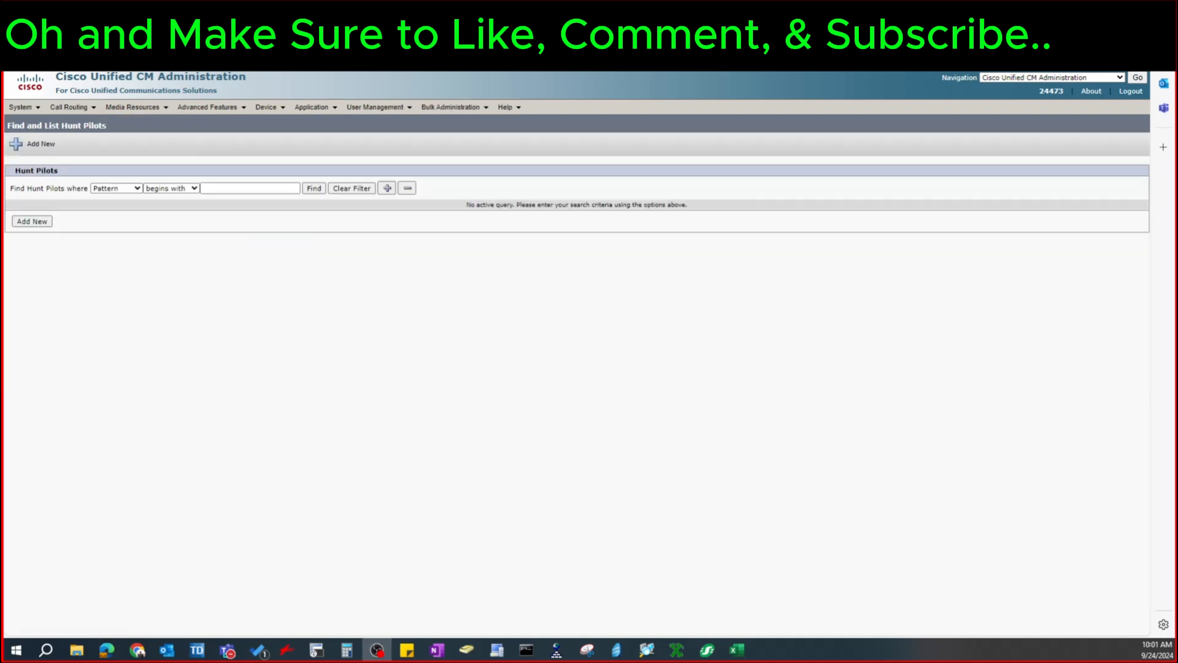
{"action": "left_click", "coordinate": [271, 189]}
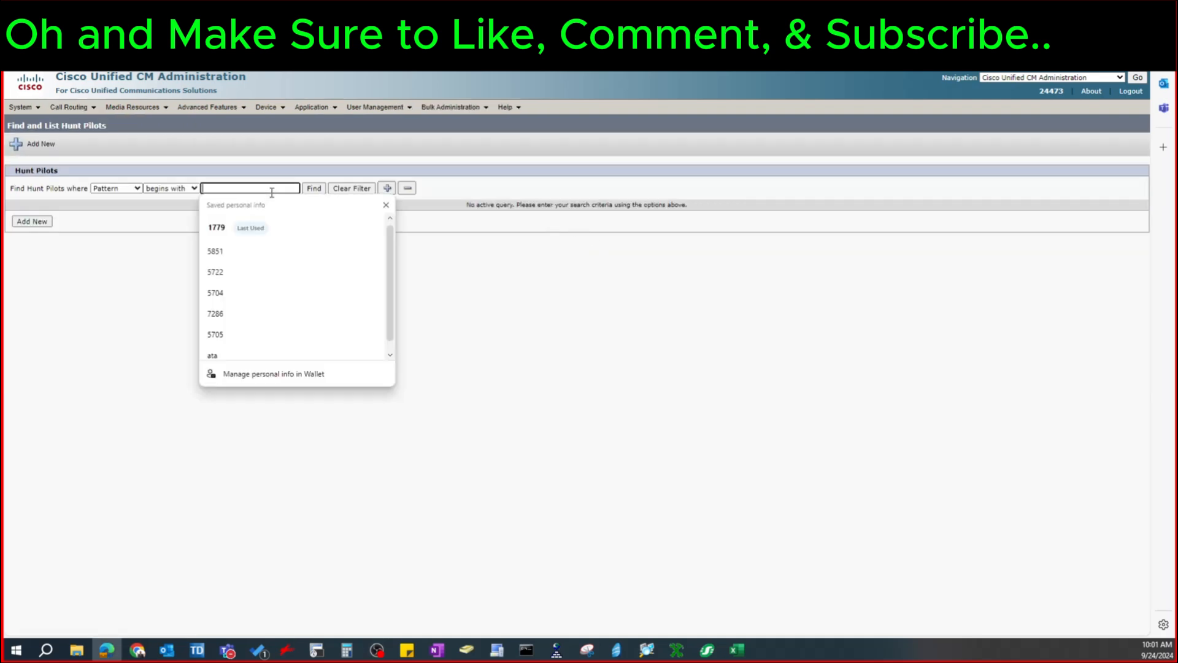
{"action": "type", "text": "2430"}
{"action": "key", "text": "Return"}
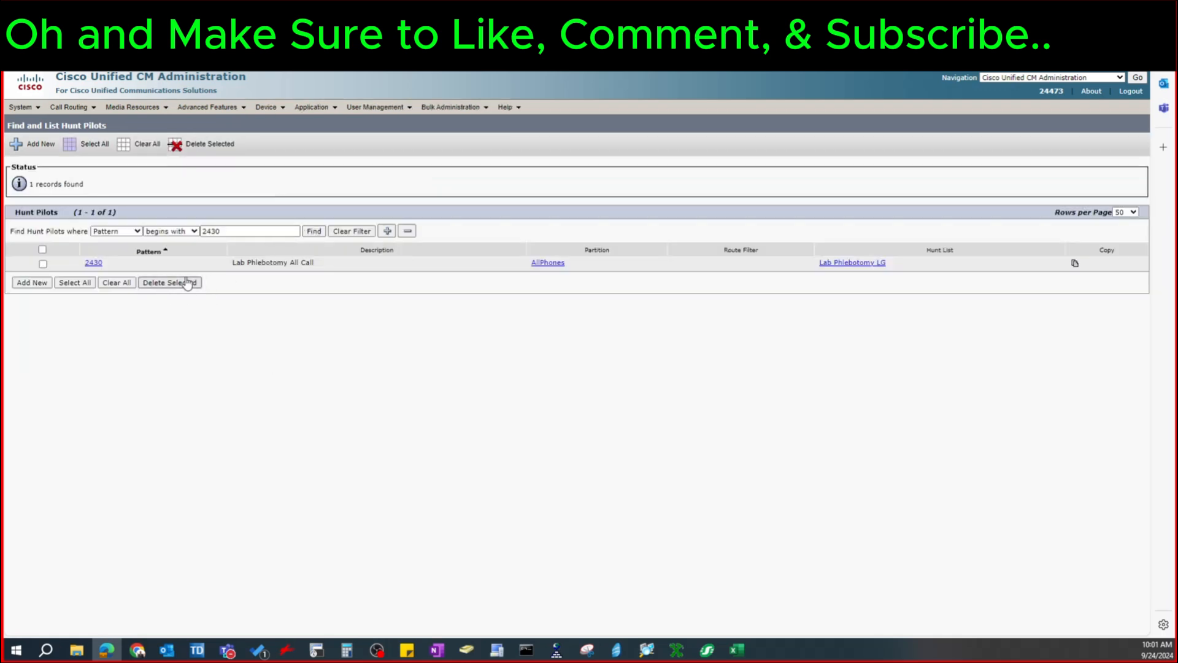
{"action": "left_click", "coordinate": [93, 263]}
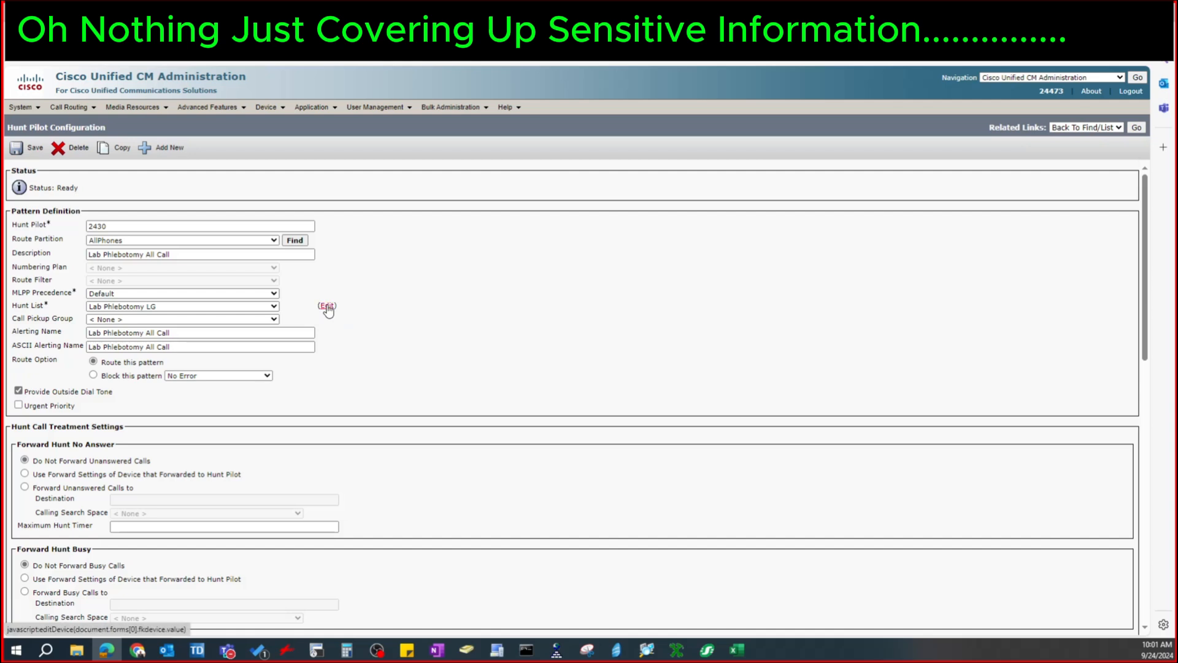
Open the Lab Phlebotomy HG line group through the pilot's hunt list and review its directory numbers
{"action": "left_click", "coordinate": [325, 305]}
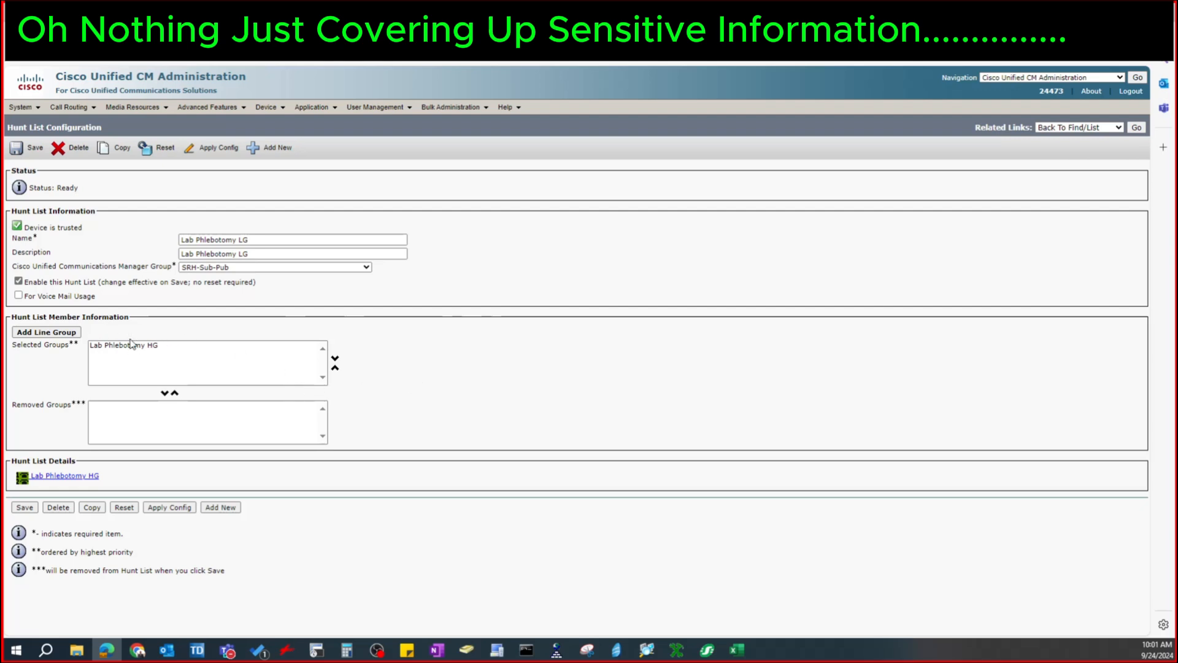
{"action": "left_click", "coordinate": [68, 476]}
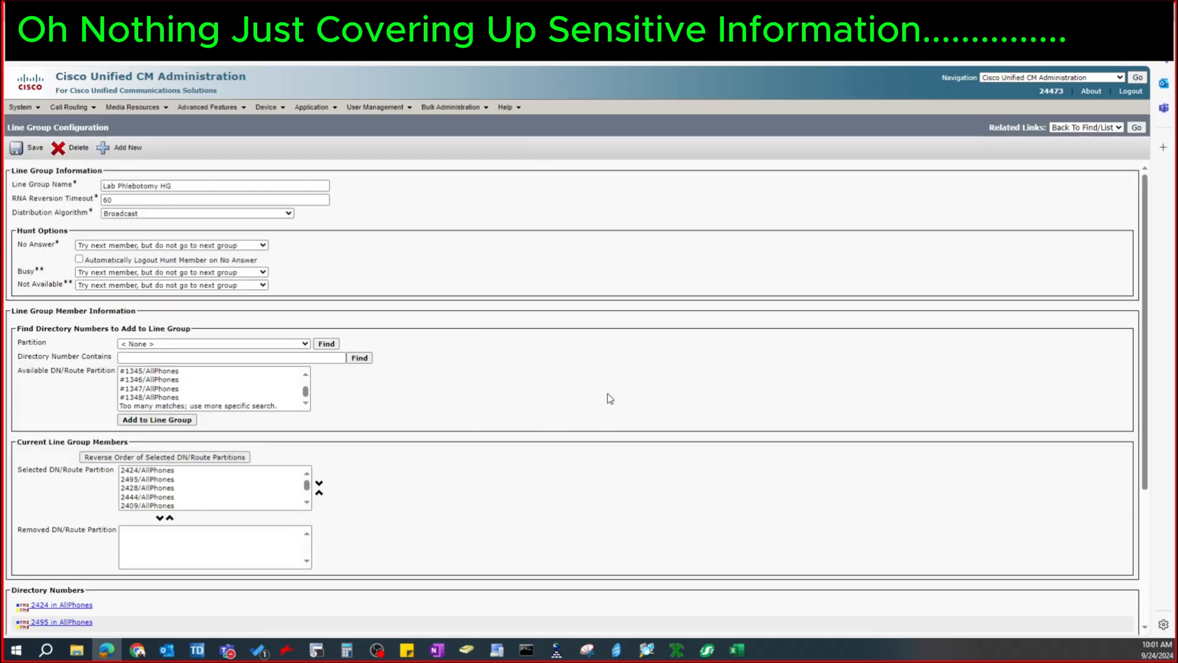
{"action": "scroll", "coordinate": [317, 421], "scroll_direction": "down", "scroll_amount": 3}
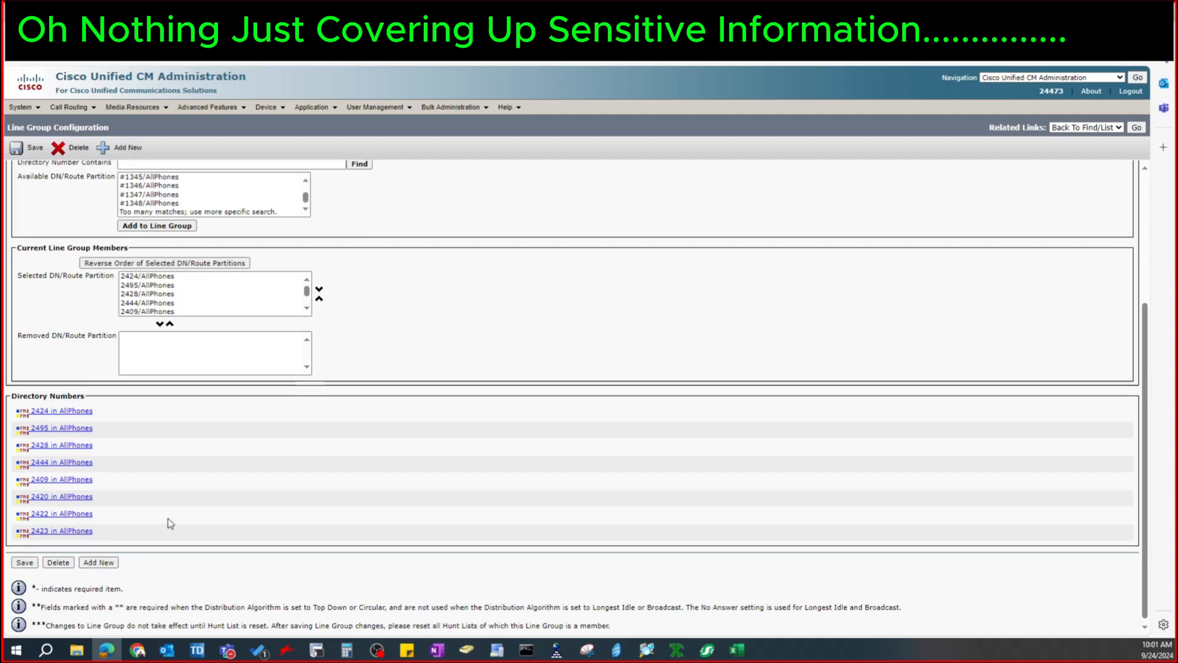
{"action": "scroll", "coordinate": [166, 521], "scroll_direction": "up", "scroll_amount": 3}
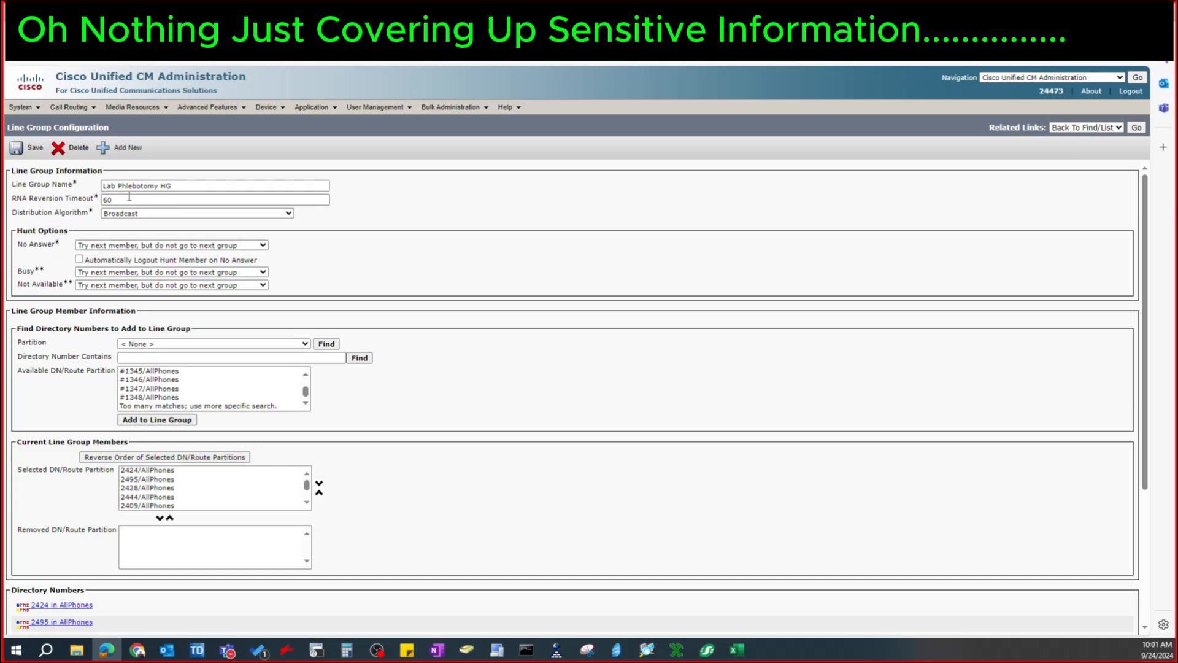
Add directory number 2419 from the AllPhones partition to the Lab Phlebotomy HG line group and save it
{"action": "left_click", "coordinate": [246, 344]}
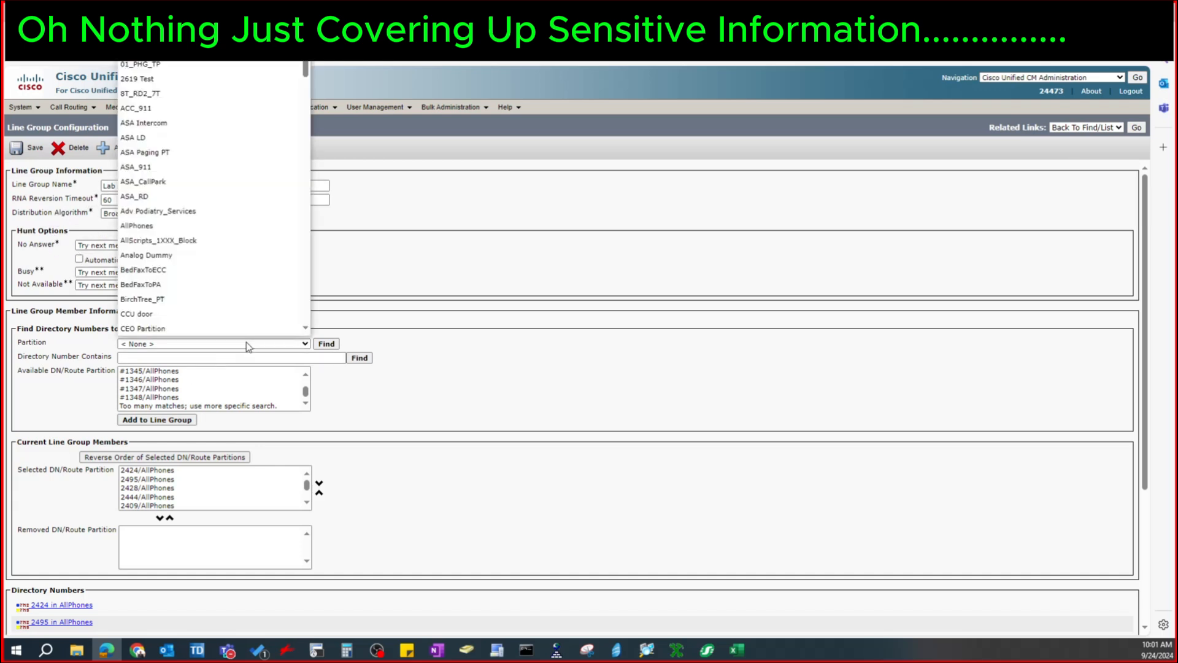
{"action": "left_click", "coordinate": [196, 226]}
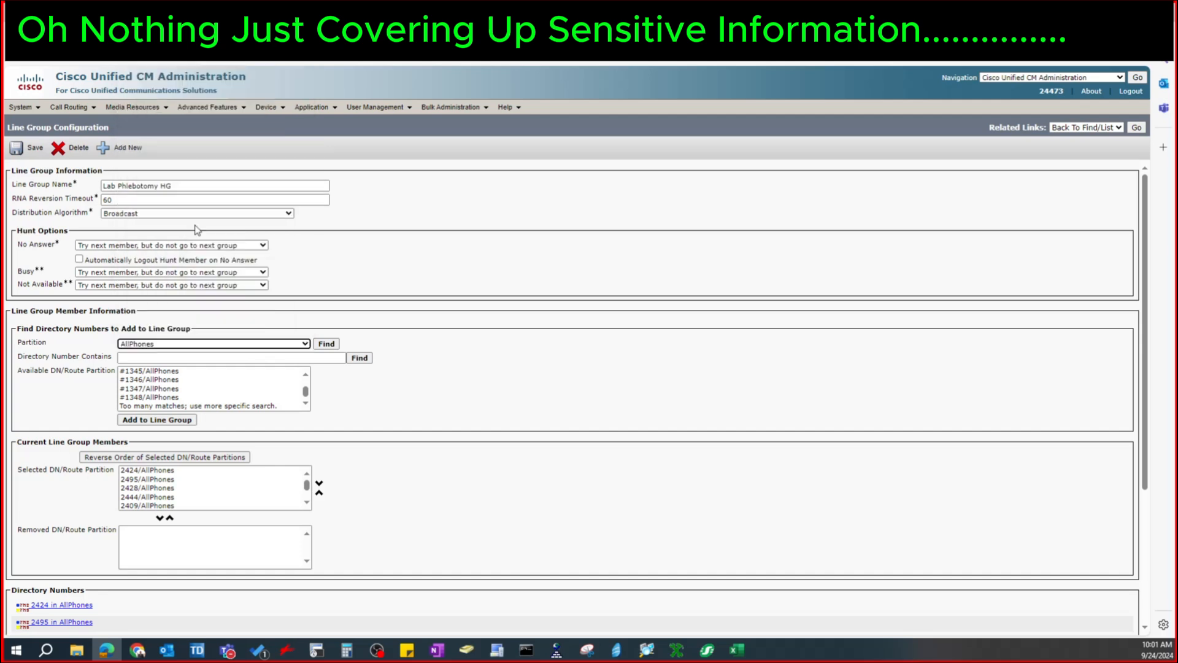
{"action": "left_click", "coordinate": [583, 443]}
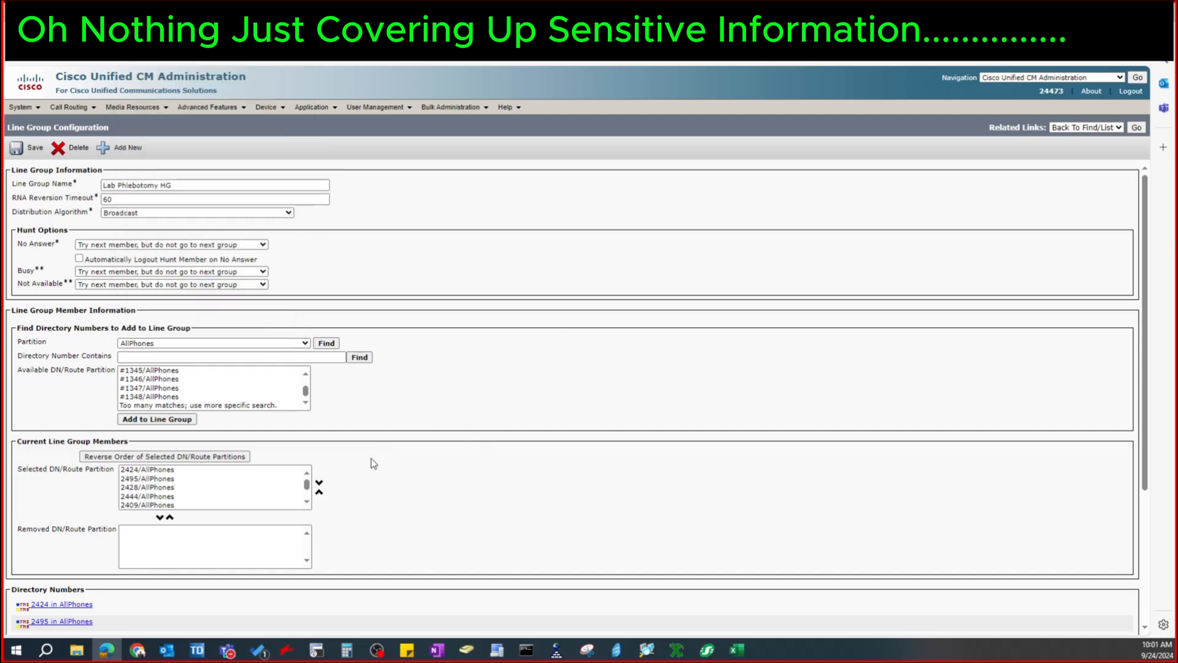
{"action": "scroll", "coordinate": [307, 485], "scroll_direction": "down", "scroll_amount": 3}
{"action": "scroll", "coordinate": [246, 491], "scroll_direction": "up", "scroll_amount": 2}
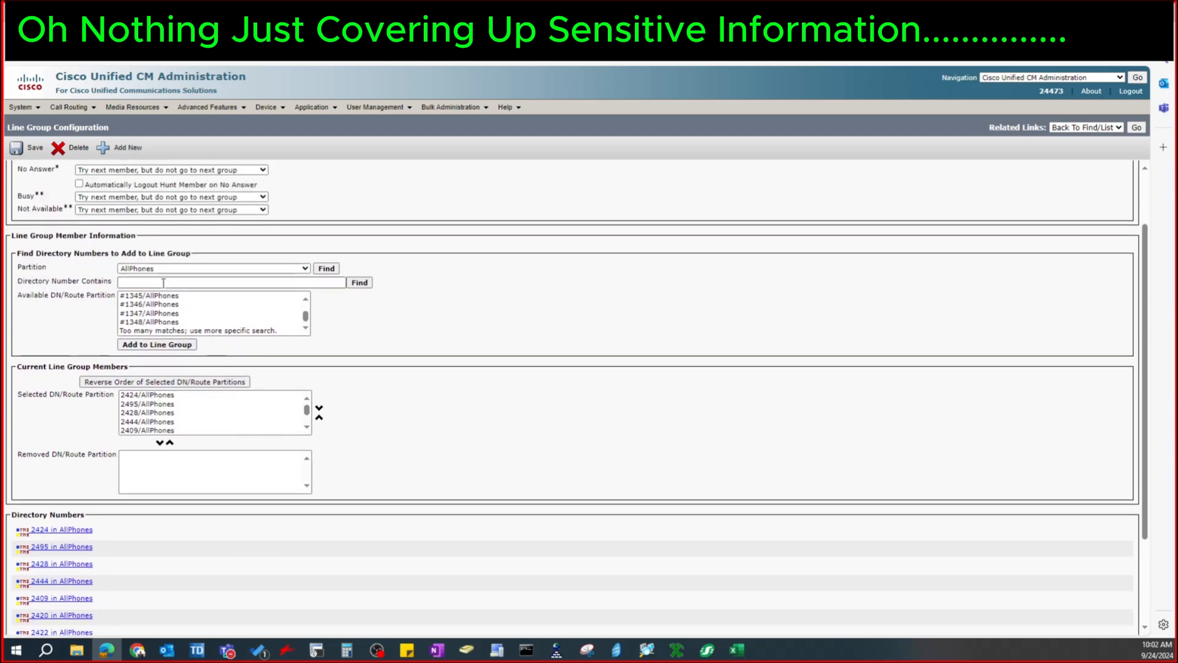
{"action": "left_click", "coordinate": [163, 283]}
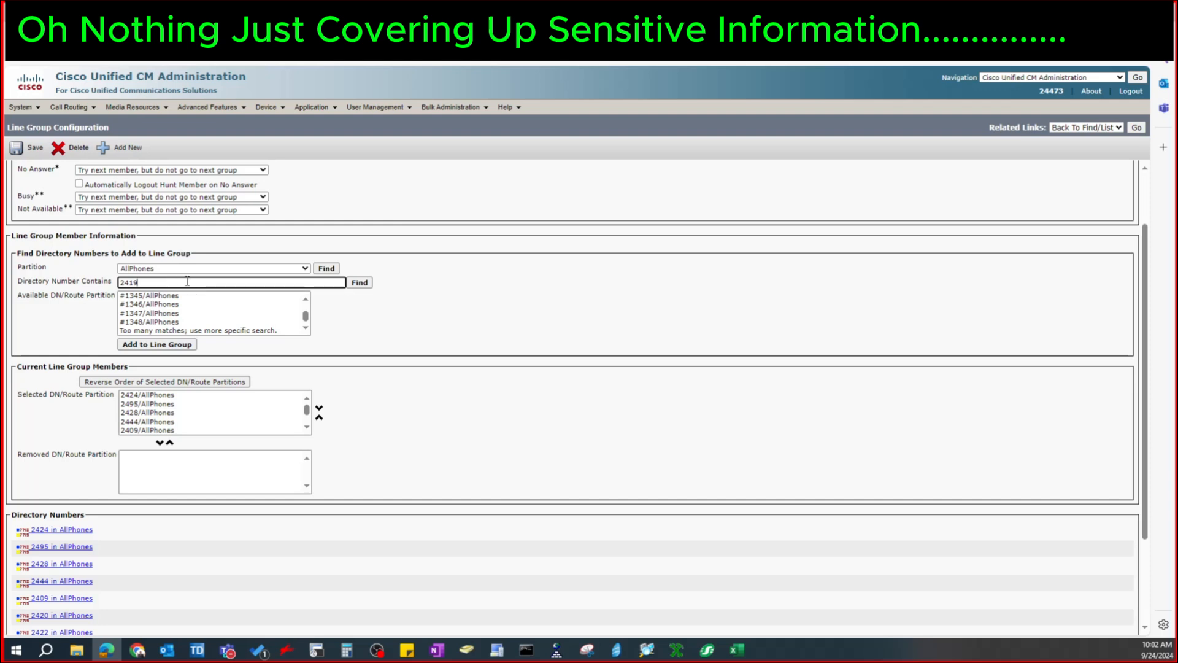
{"action": "left_click", "coordinate": [359, 283]}
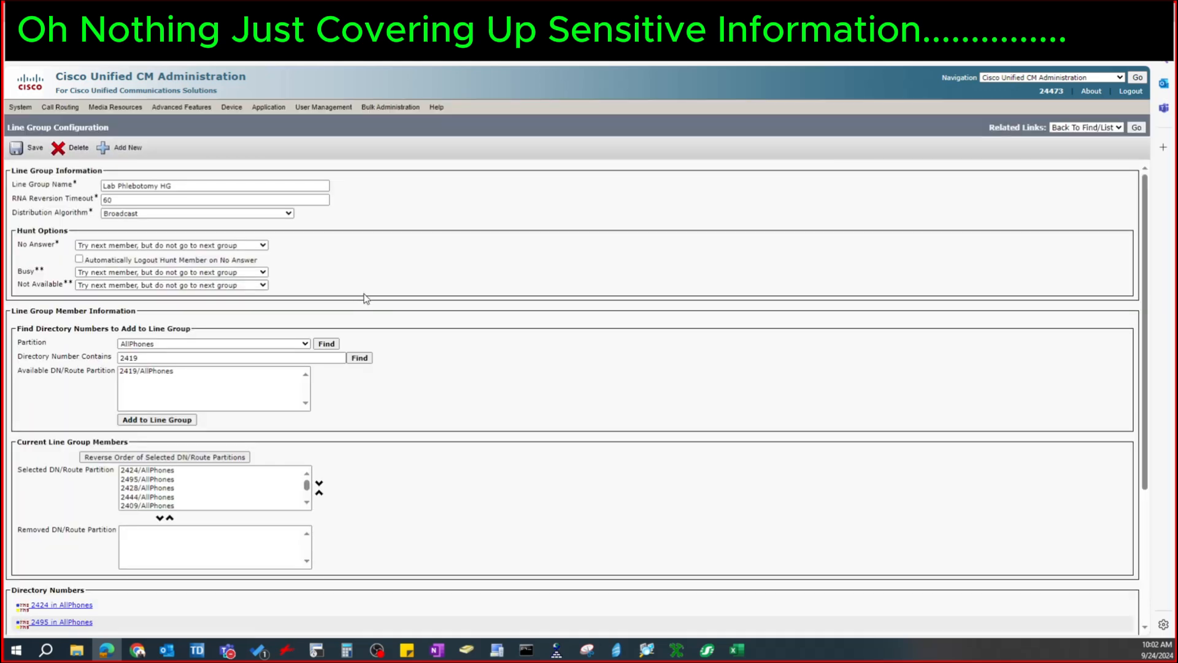
{"action": "left_click", "coordinate": [153, 371]}
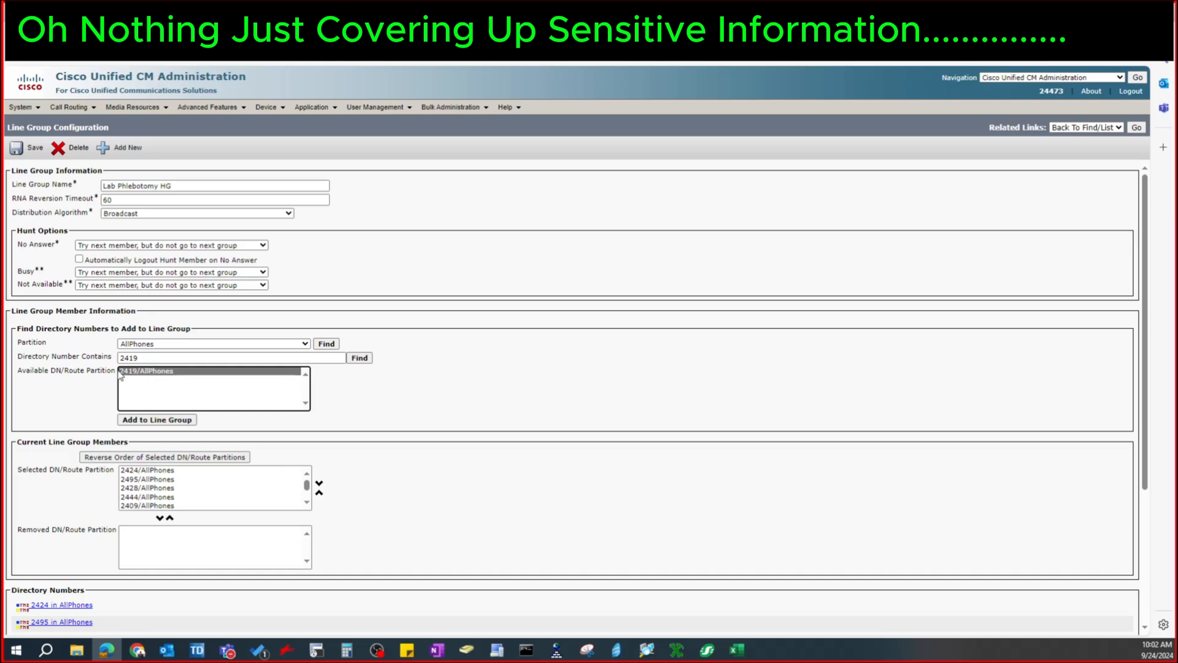
{"action": "left_click", "coordinate": [143, 419]}
{"action": "left_click", "coordinate": [433, 392]}
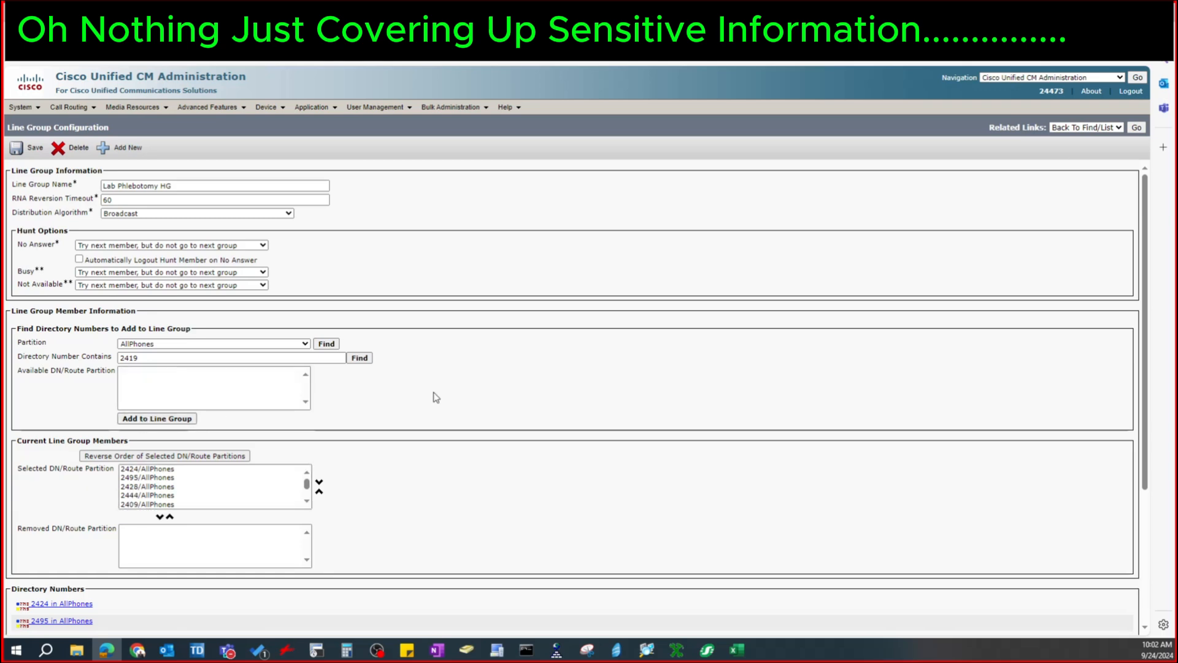
{"action": "left_click", "coordinate": [25, 147]}
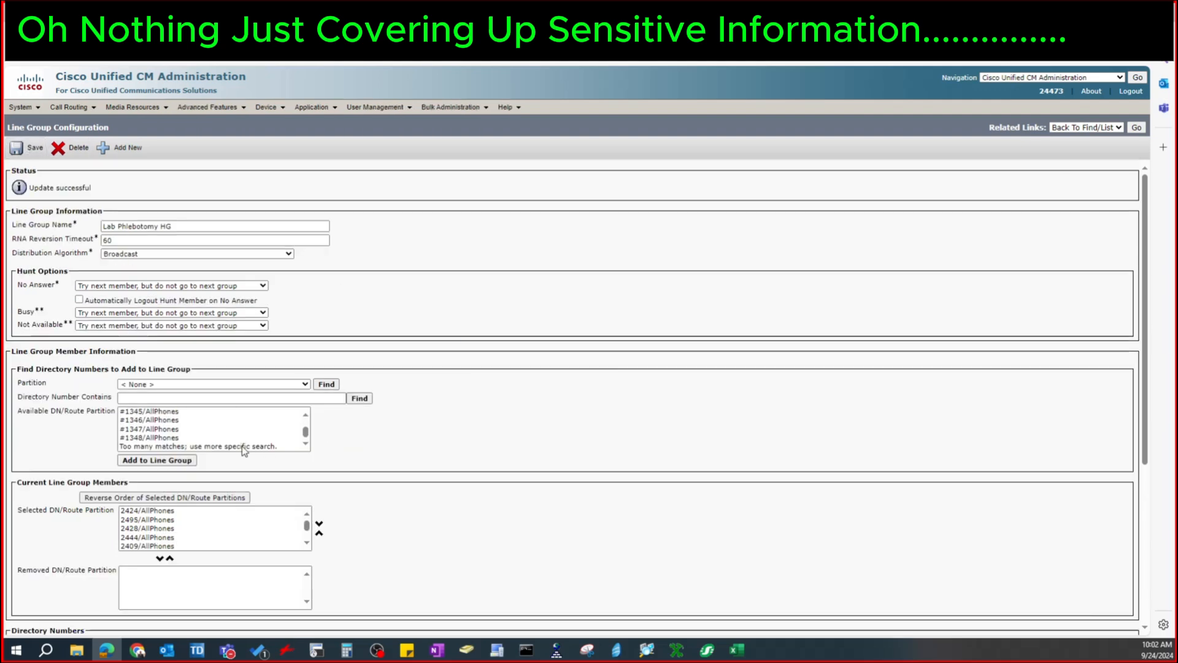
Add directory number 2421 from the AllPhones partition to the line group, save it, and check the member list
{"action": "left_click", "coordinate": [215, 384]}
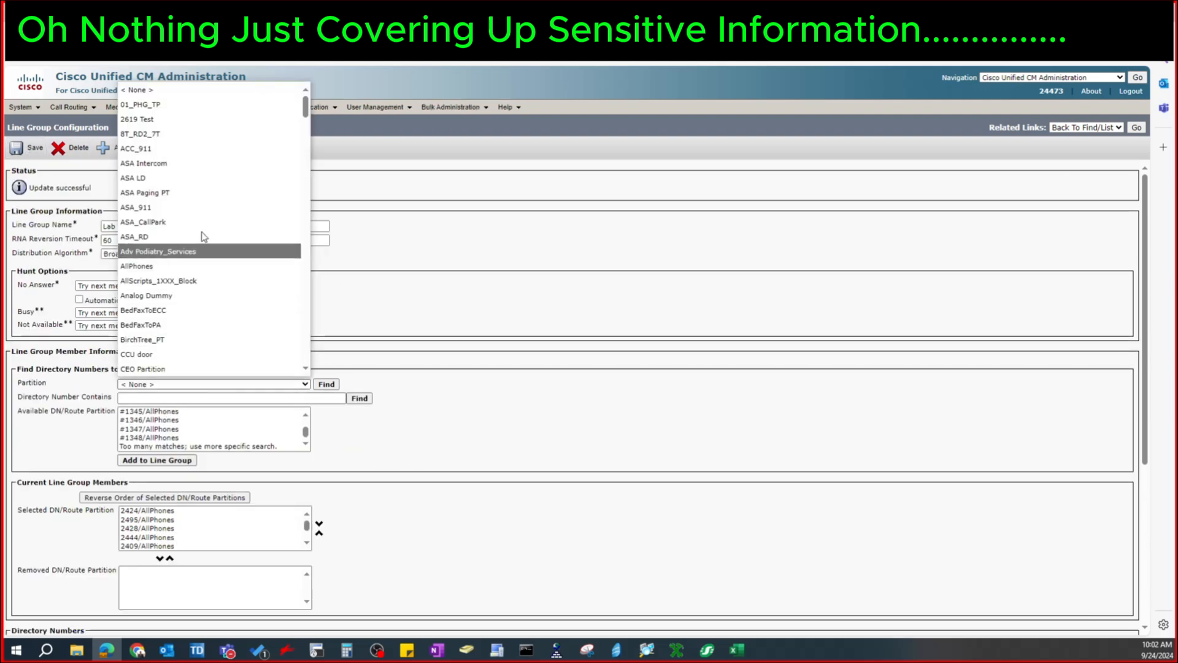
{"action": "left_click", "coordinate": [189, 273]}
{"action": "left_click", "coordinate": [179, 397]}
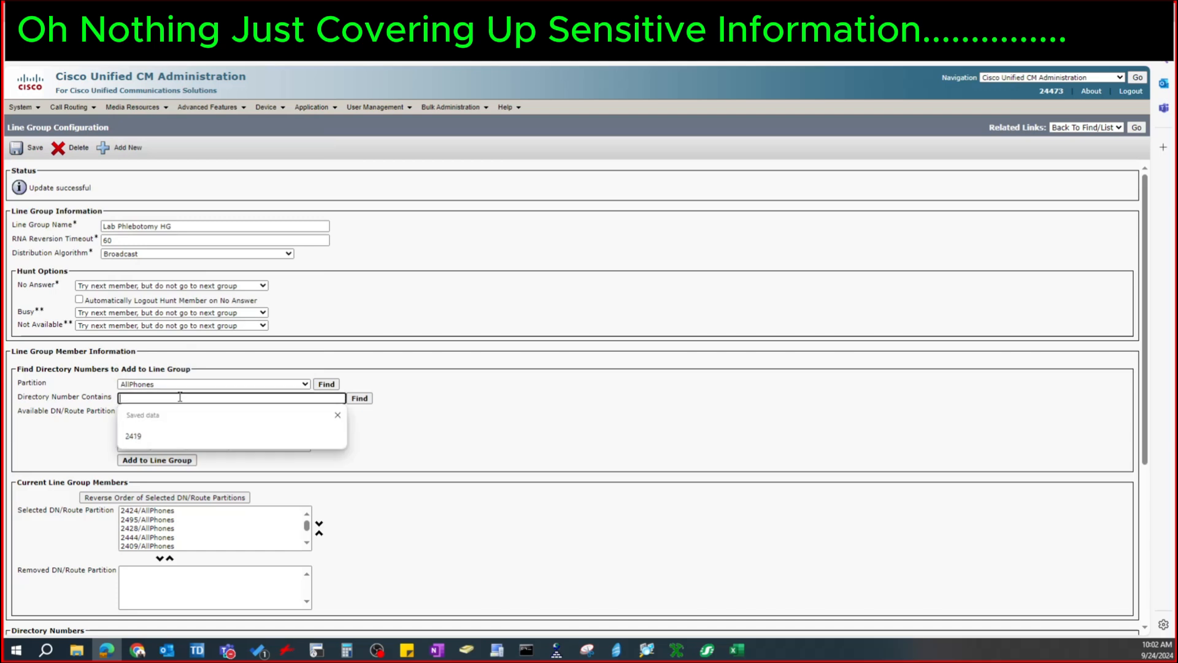
{"action": "type", "text": "2419"}
{"action": "type", "text": "21"}
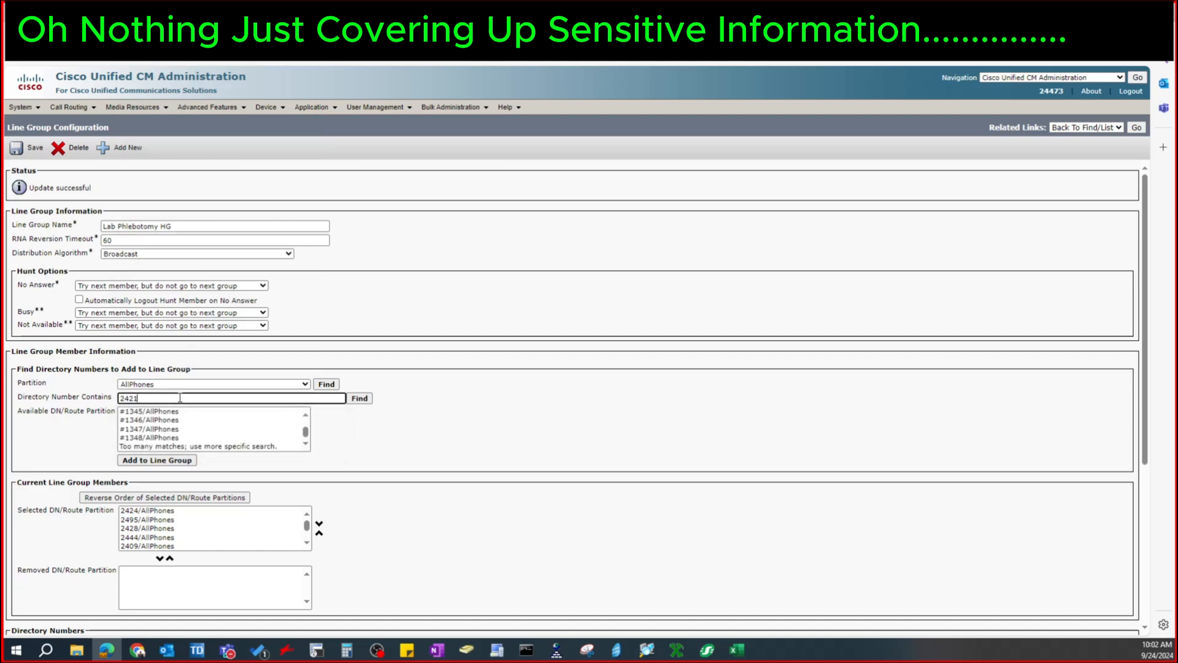
{"action": "left_click", "coordinate": [359, 399]}
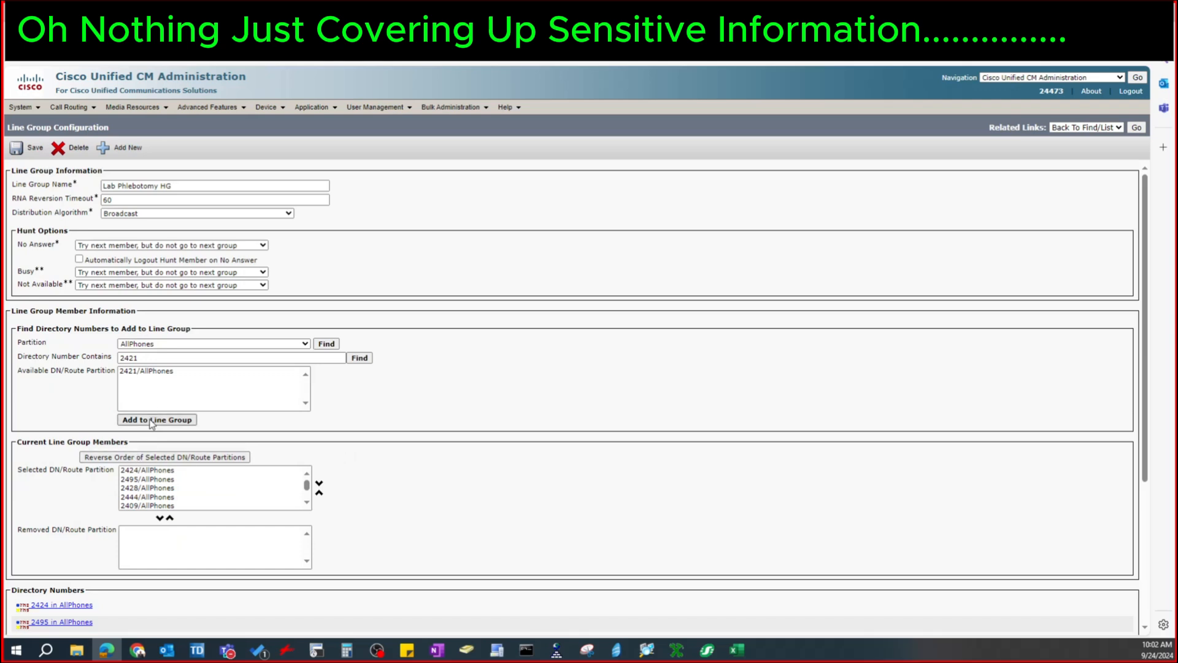
{"action": "left_click", "coordinate": [153, 371]}
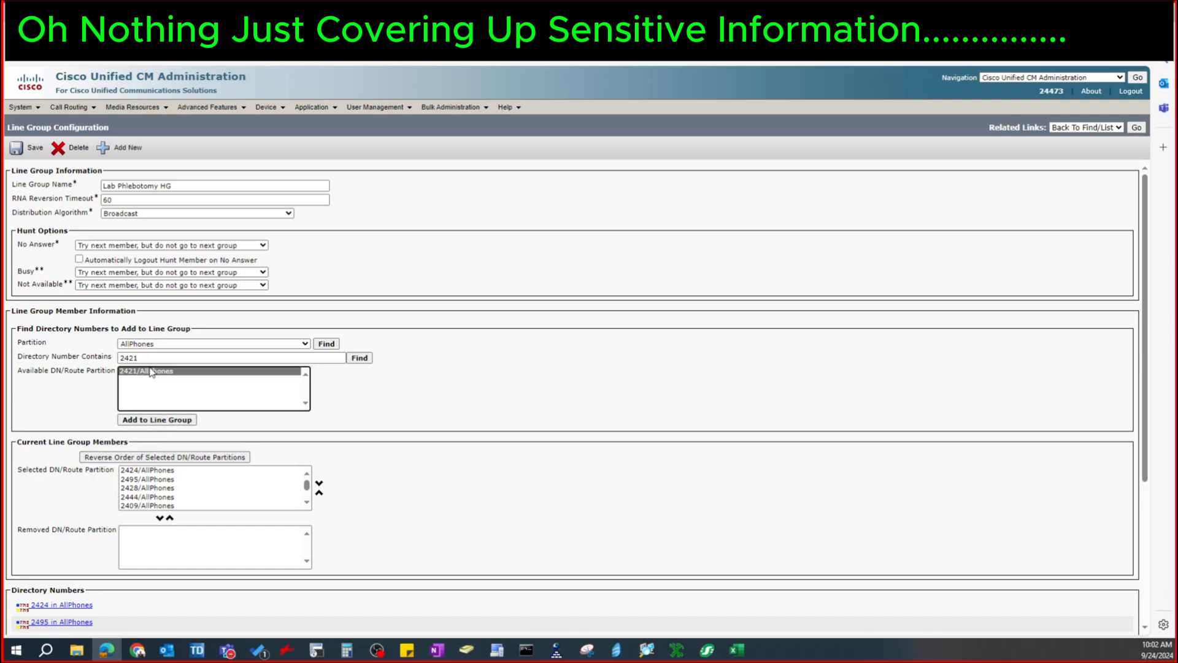
{"action": "left_click", "coordinate": [164, 420]}
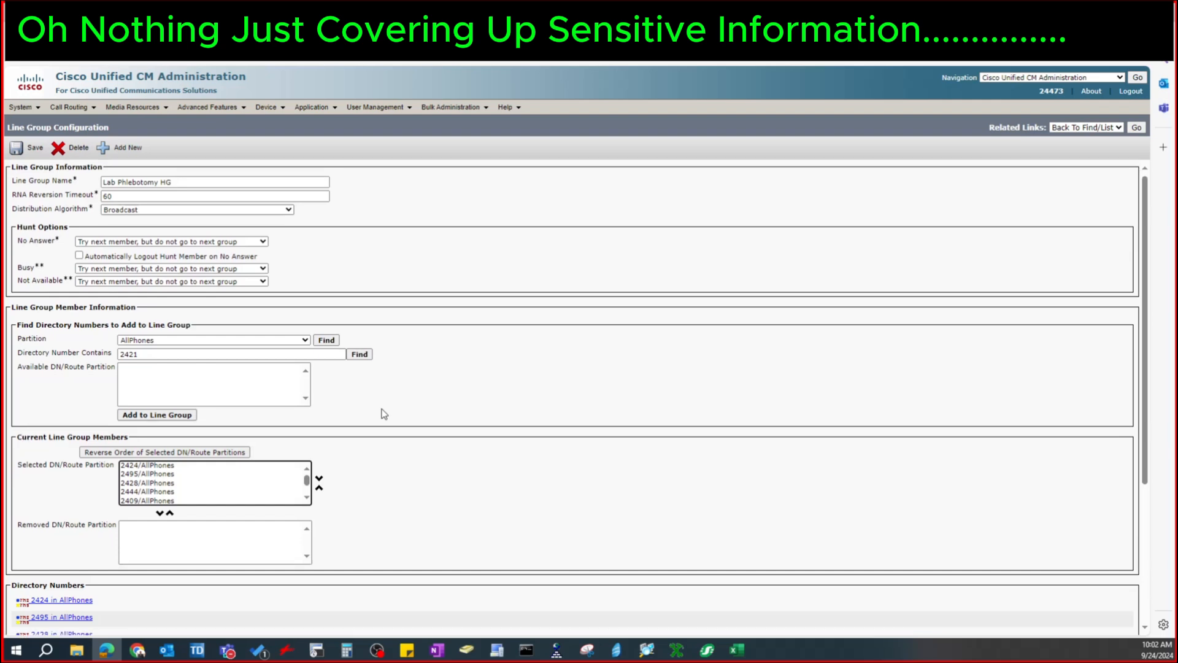
{"action": "scroll", "coordinate": [380, 413], "scroll_direction": "down", "scroll_amount": 1}
{"action": "left_click", "coordinate": [31, 148]}
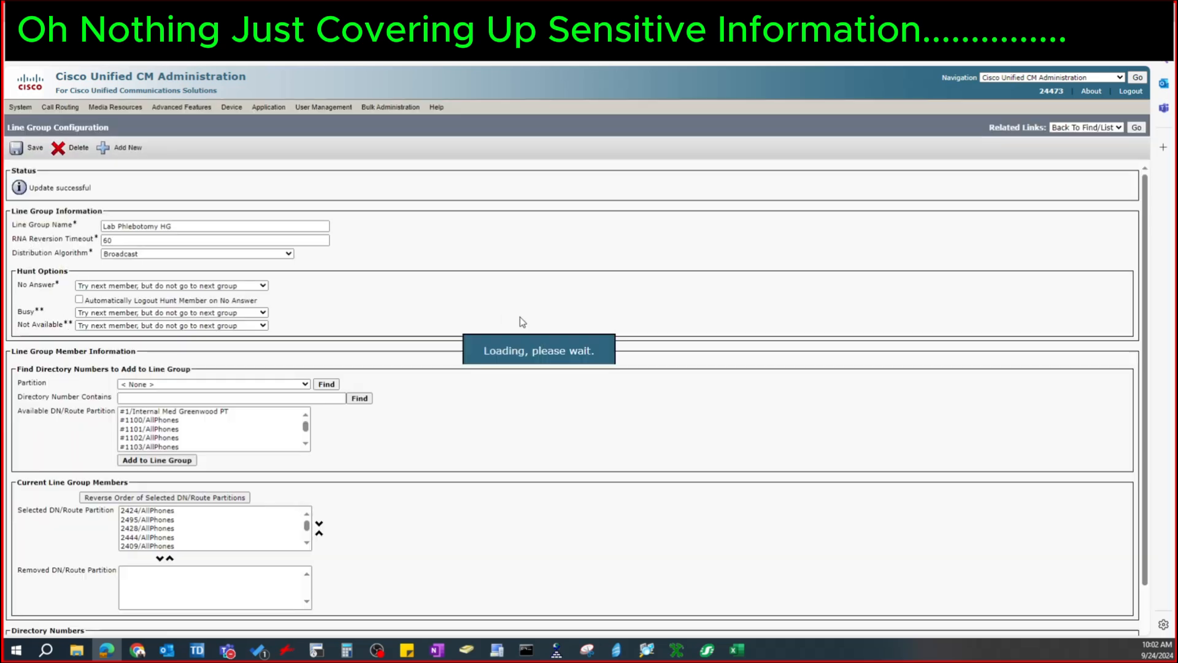
{"action": "scroll", "coordinate": [453, 451], "scroll_direction": "down", "scroll_amount": 5}
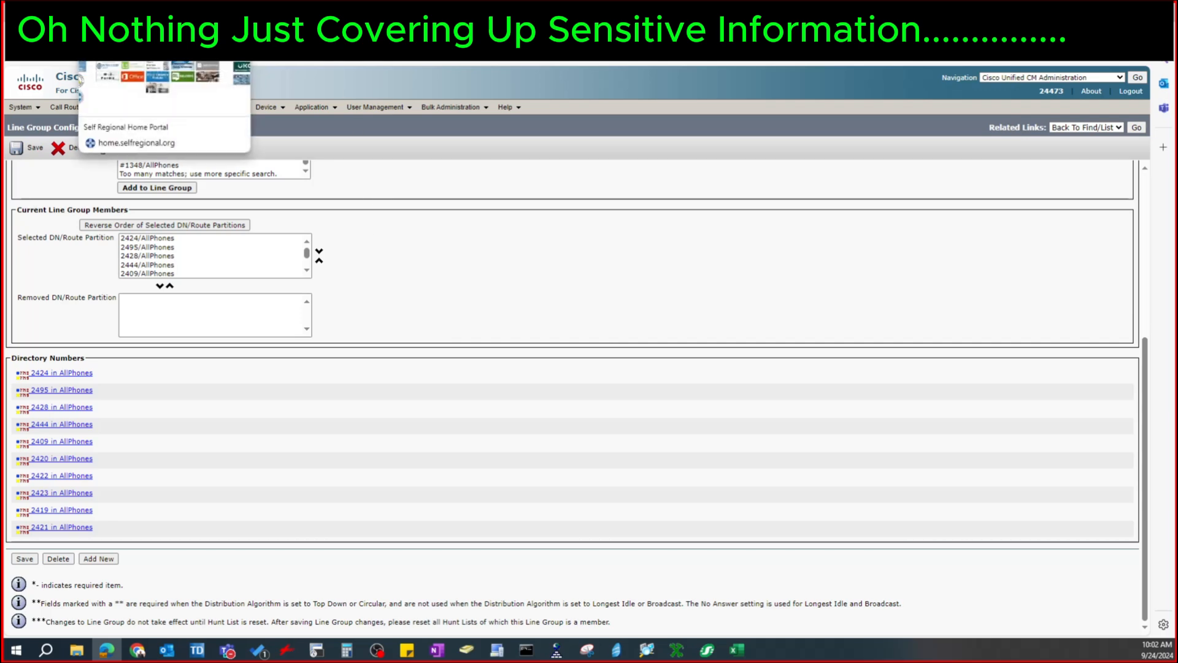
{"action": "scroll", "coordinate": [392, 386], "scroll_direction": "up", "scroll_amount": 5}
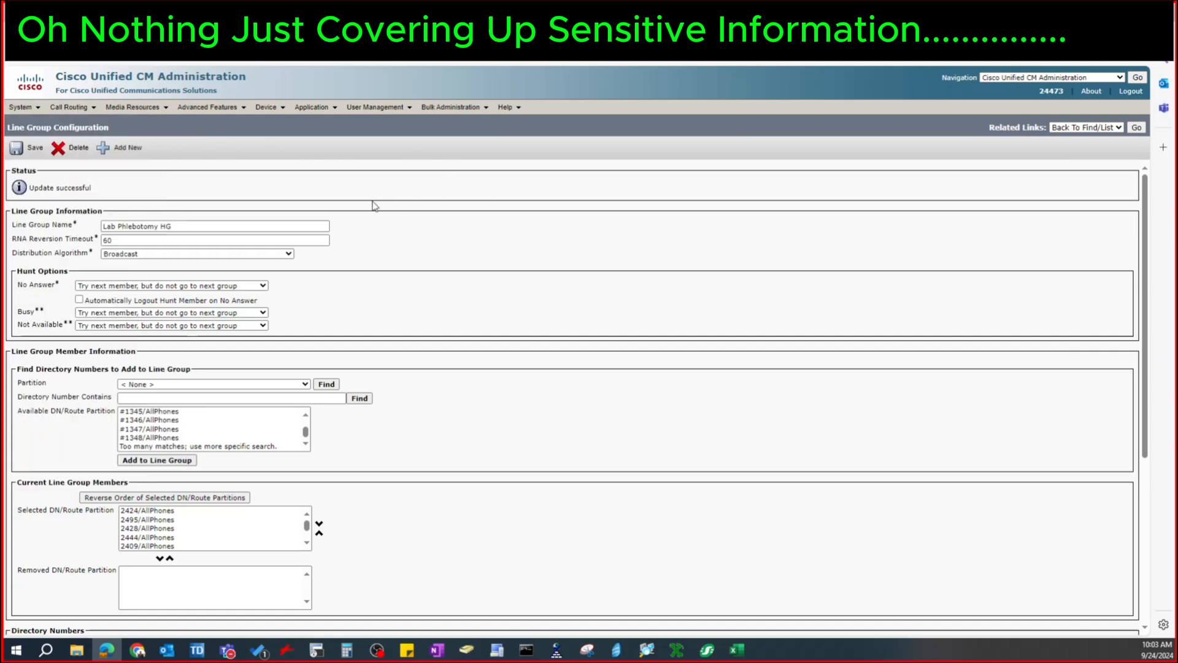
Reopen the configuration of hunt pilot 2430 and examine its hunt call treatment and queueing settings
{"action": "mouse_move", "coordinate": [68, 107]}
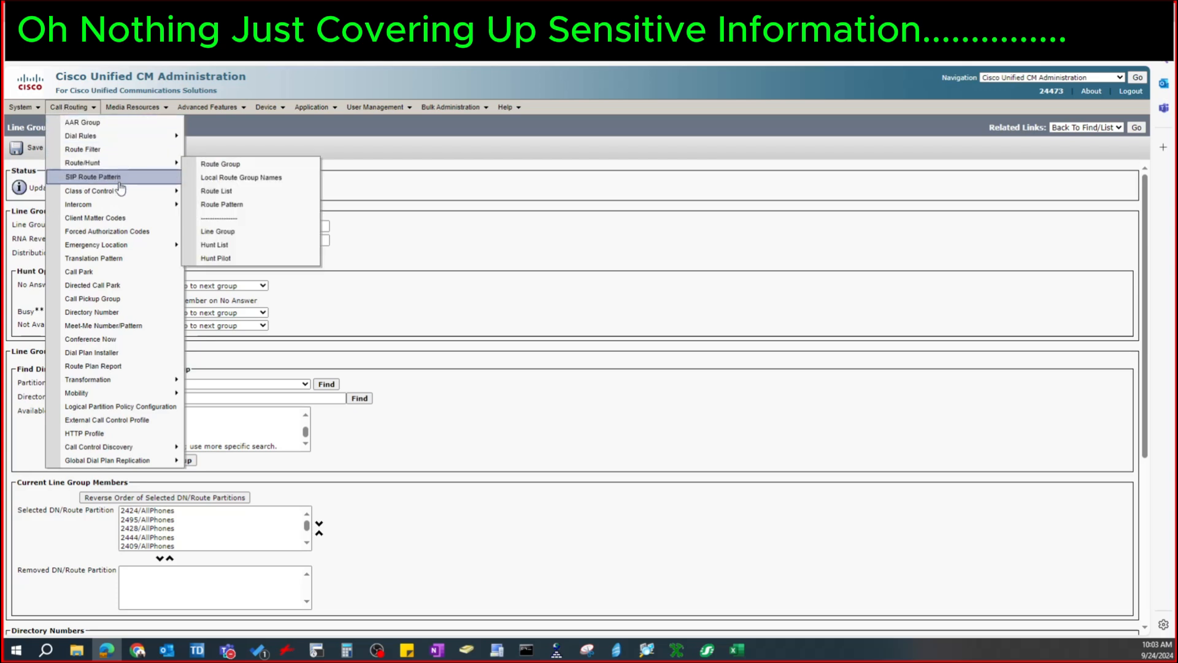
{"action": "mouse_move", "coordinate": [122, 195]}
{"action": "mouse_move", "coordinate": [118, 164]}
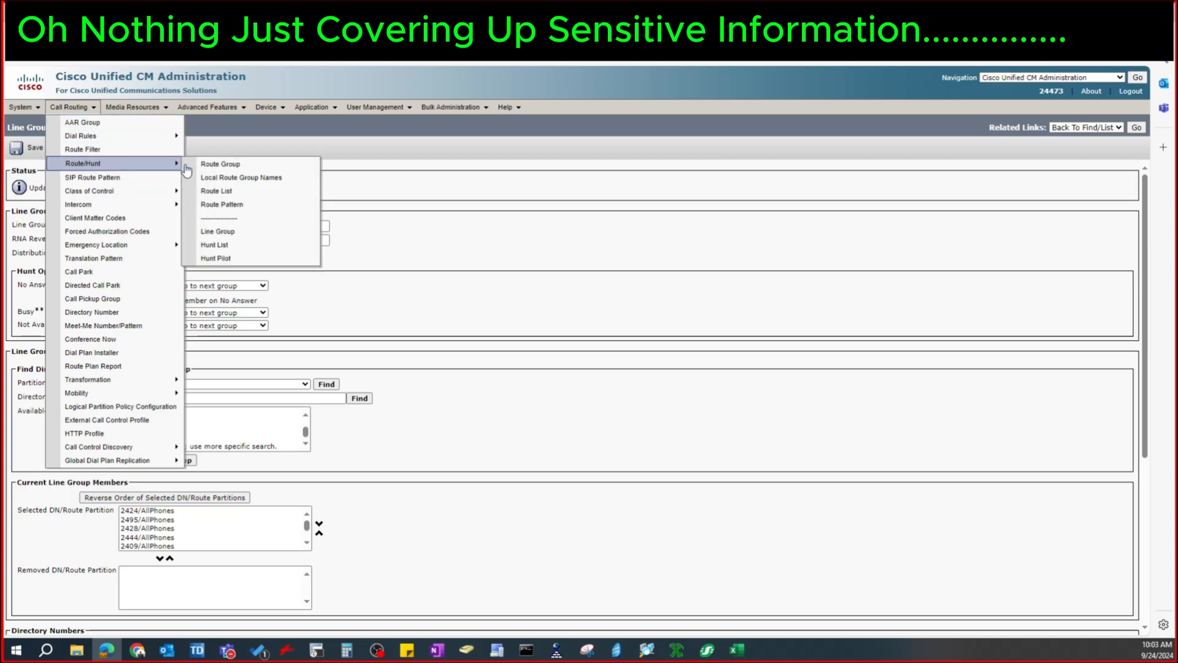
{"action": "left_click", "coordinate": [219, 259]}
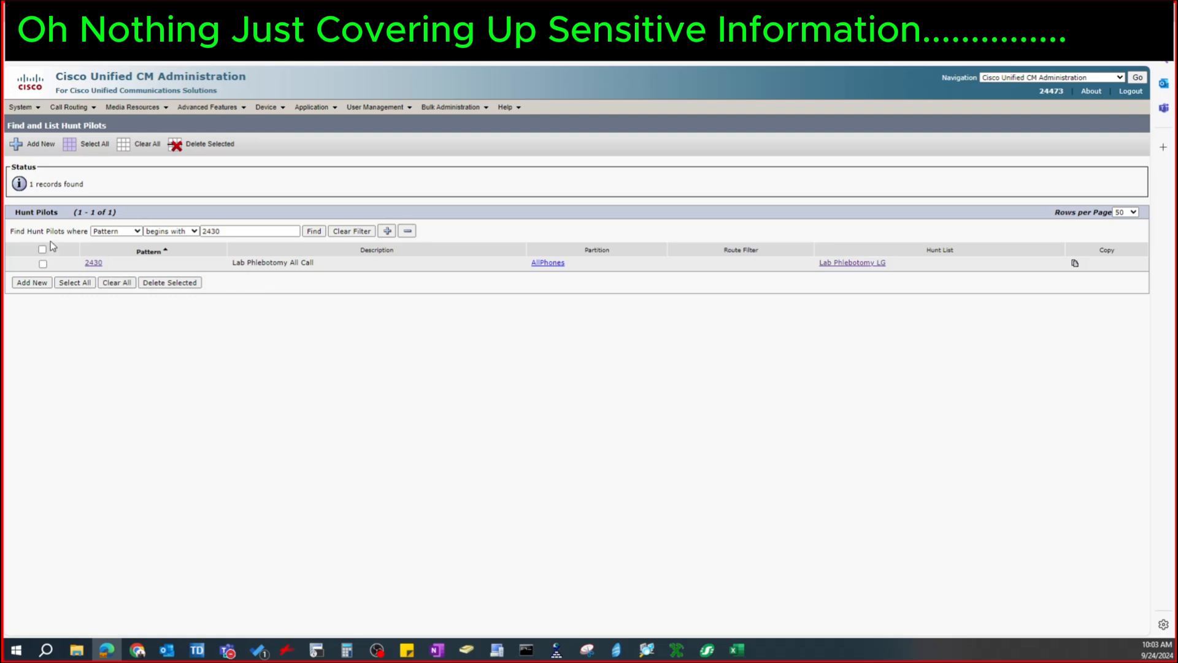
{"action": "left_click", "coordinate": [92, 264]}
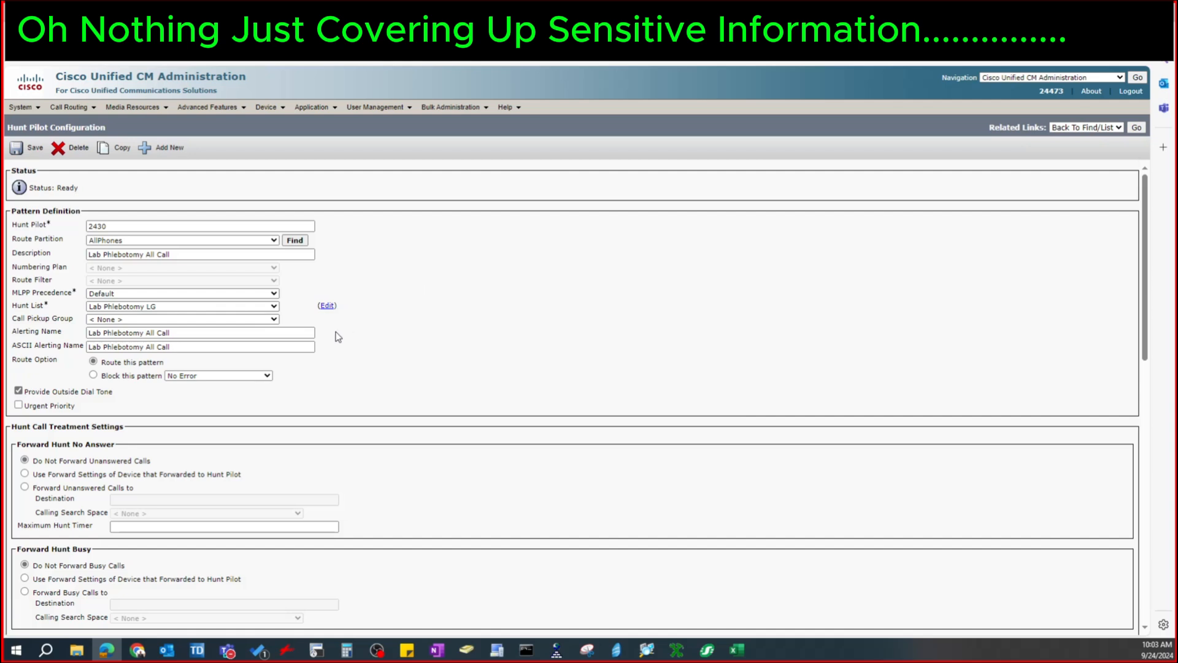
{"action": "scroll", "coordinate": [336, 335], "scroll_direction": "down", "scroll_amount": 4}
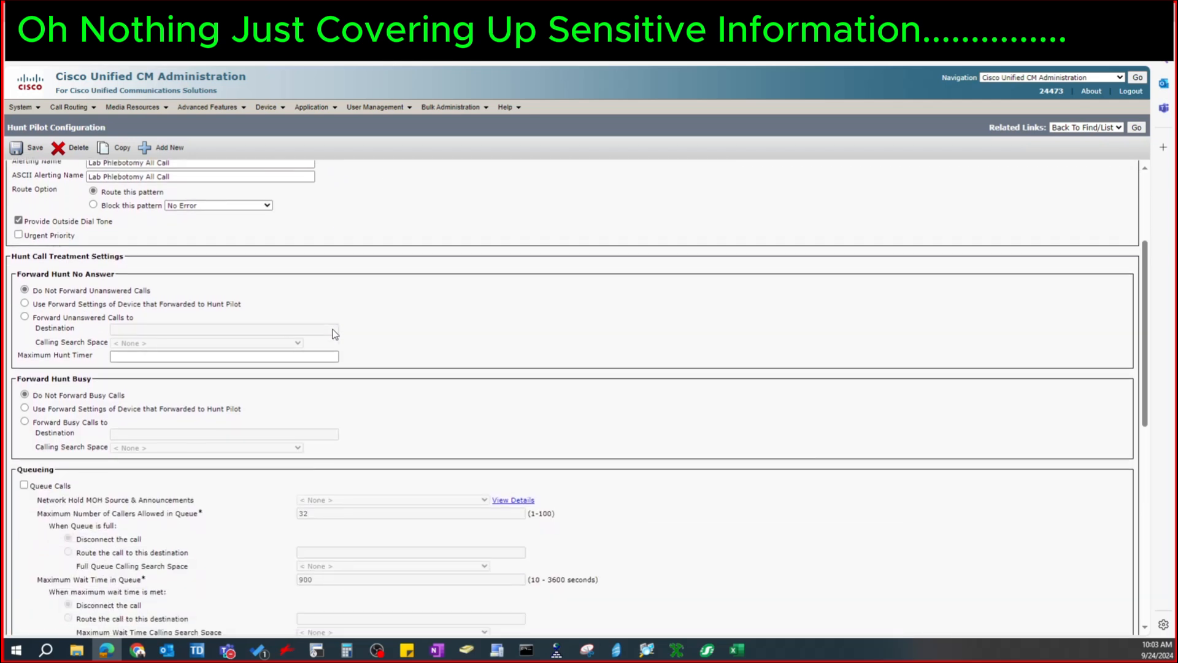